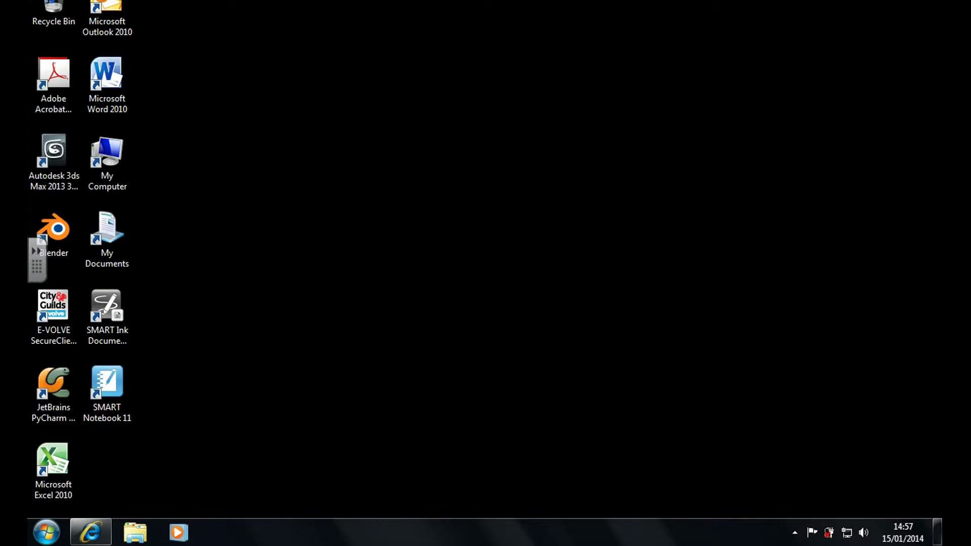
Launch LanSchool Teacher Console from the tray icon and list the 14 student machines.
click(794, 533)
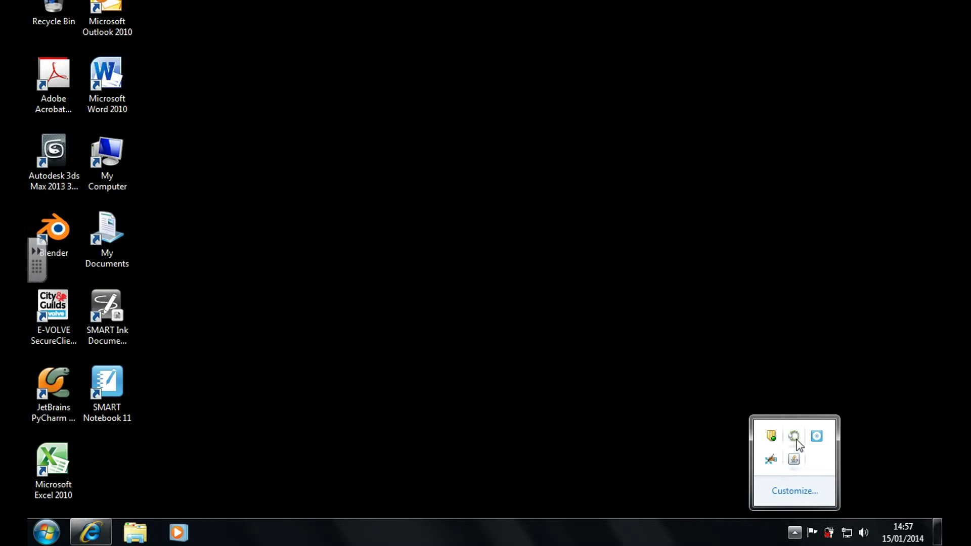
double_click(794, 437)
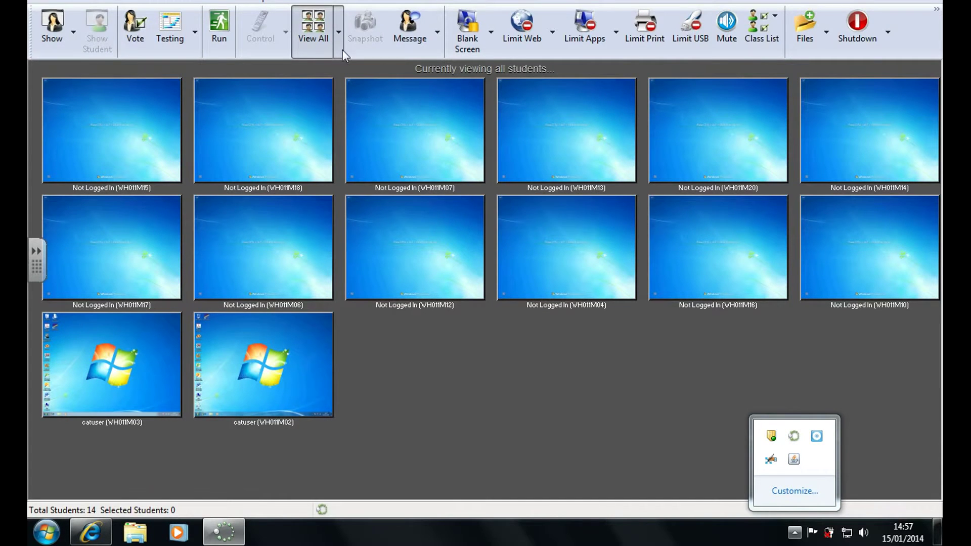
click(329, 35)
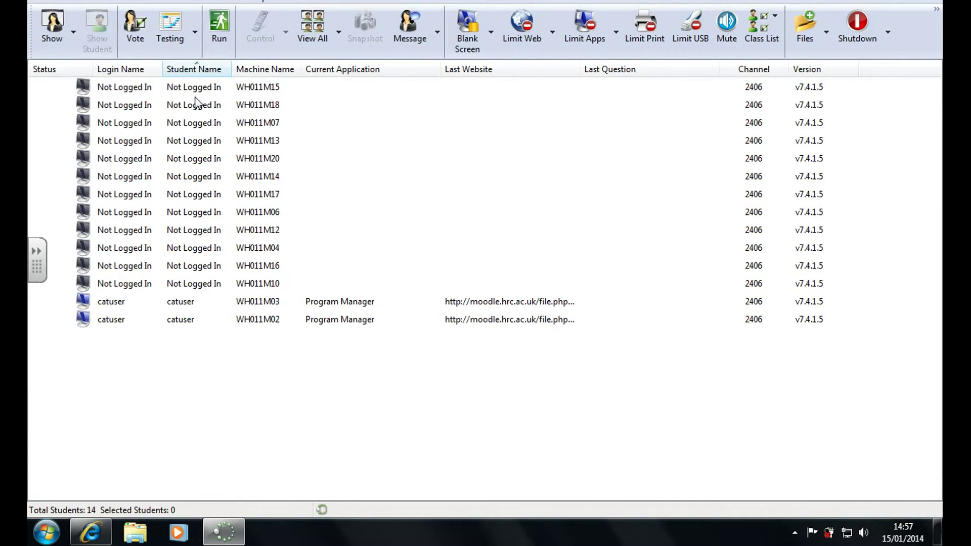
click(306, 42)
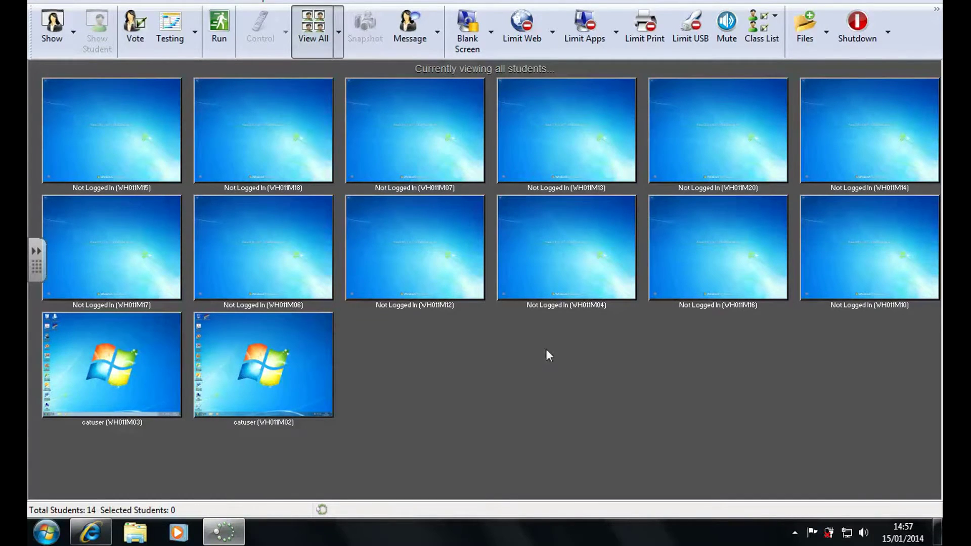
click(288, 364)
ctrl+click(139, 379)
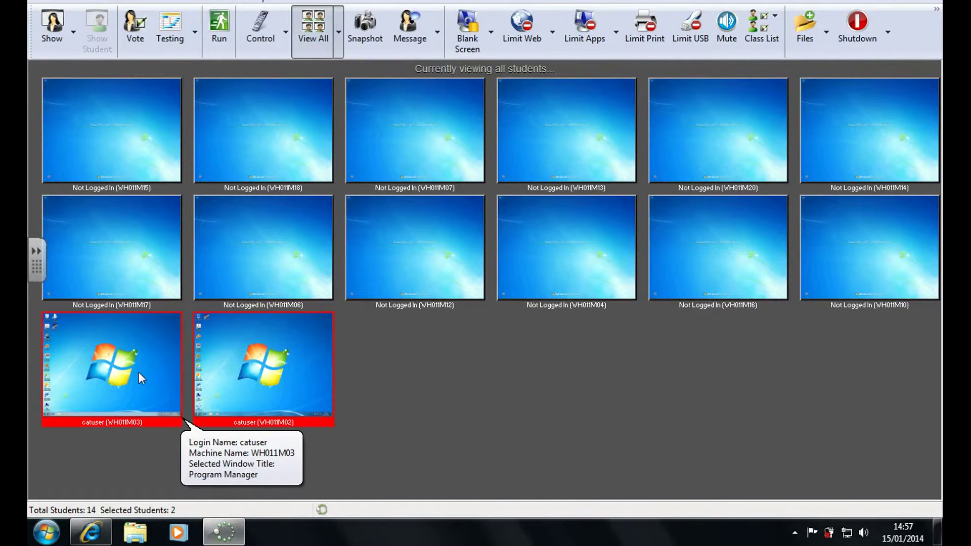
ctrl+click(146, 234)
ctrl+click(244, 271)
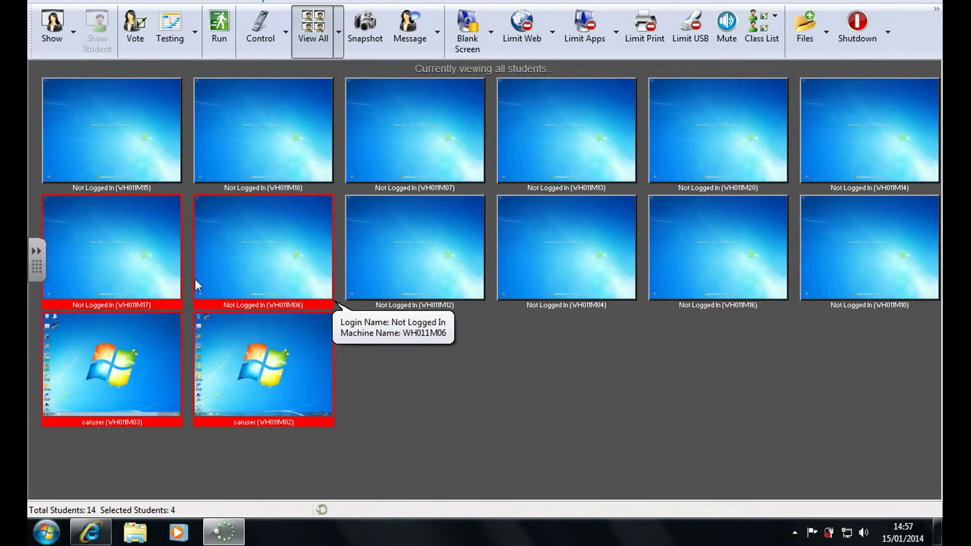
ctrl+click(161, 278)
ctrl+click(225, 276)
ctrl+click(228, 335)
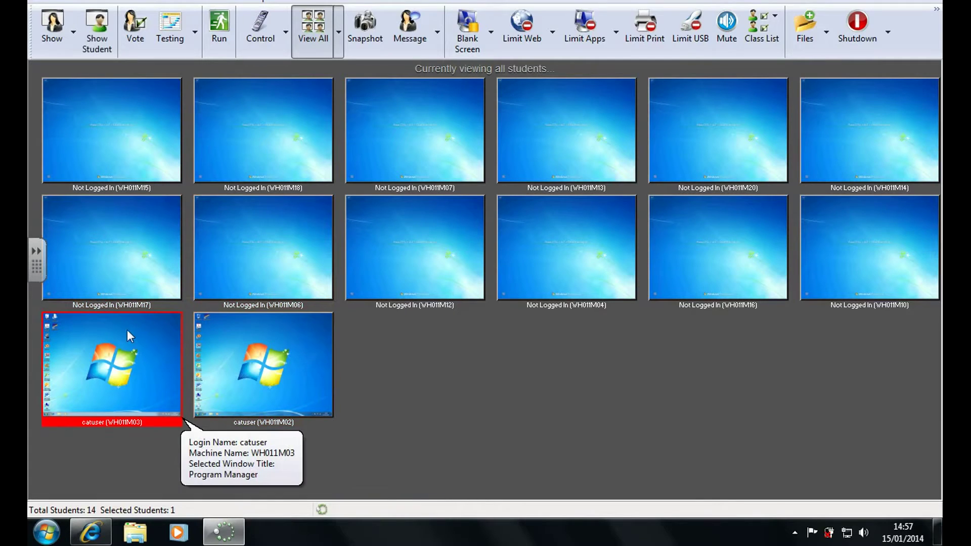
ctrl+click(128, 328)
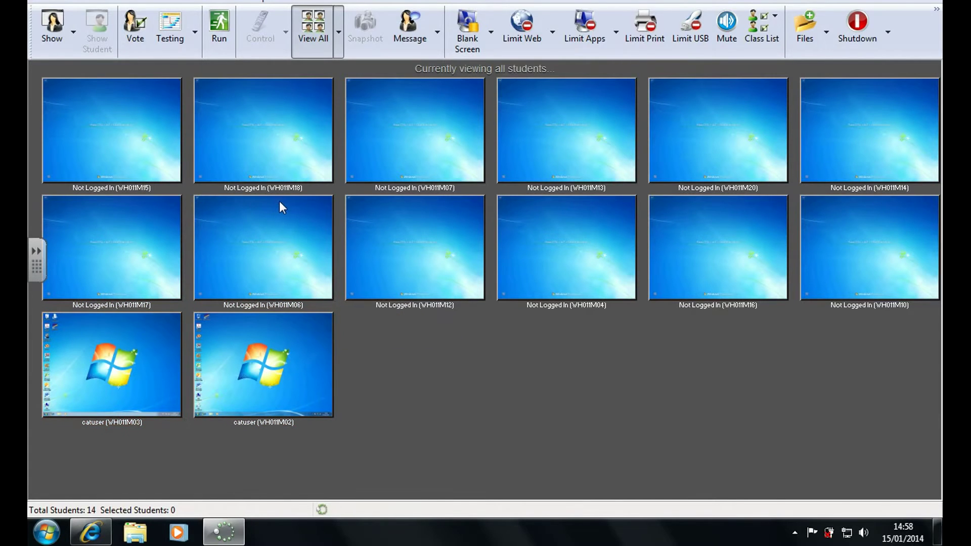
key(ctrl+a)
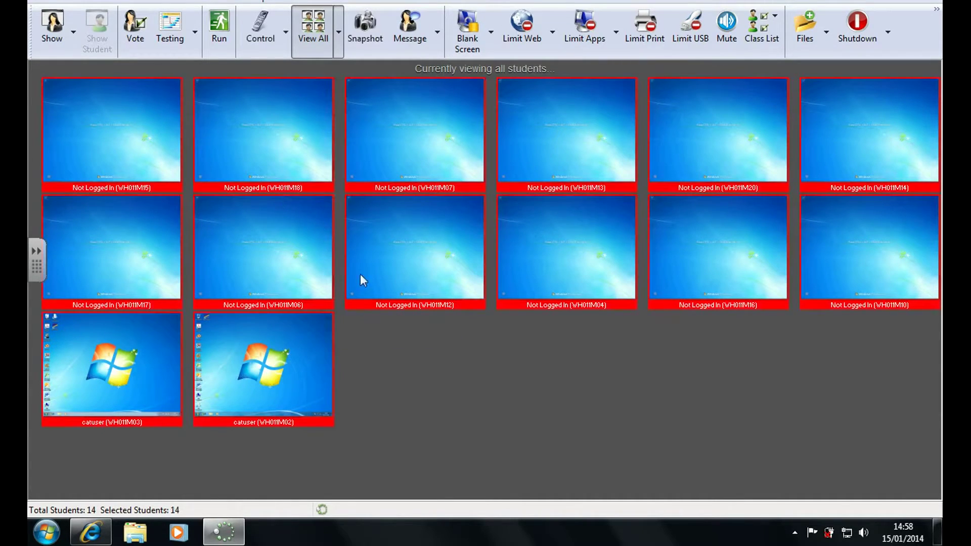
click(411, 343)
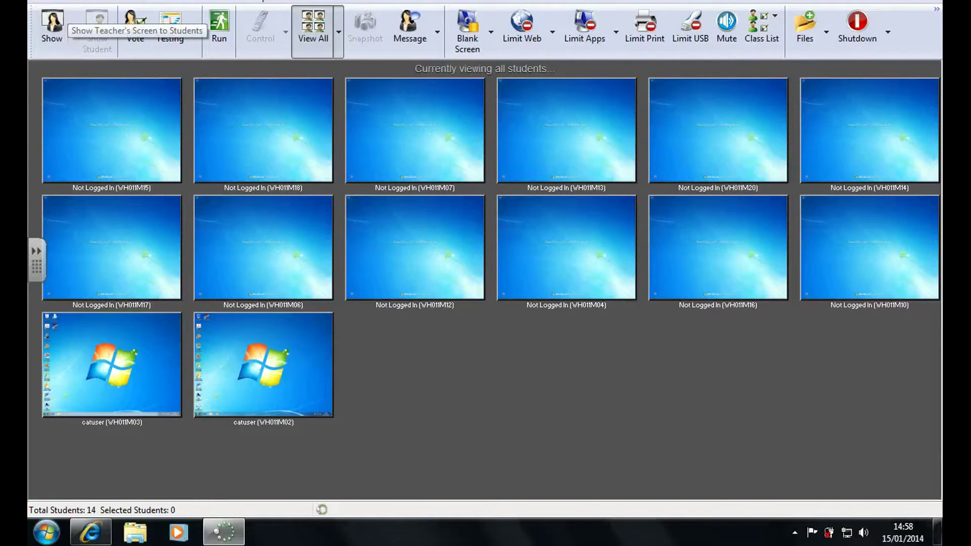
In Configure Web Limiting, choose Block the following Web Sites and add *facebook*.
click(552, 23)
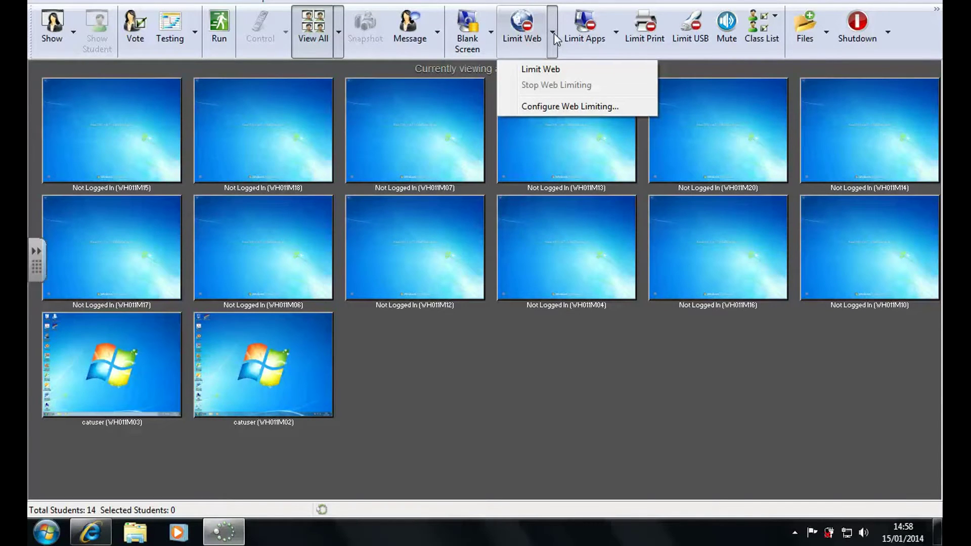
click(561, 107)
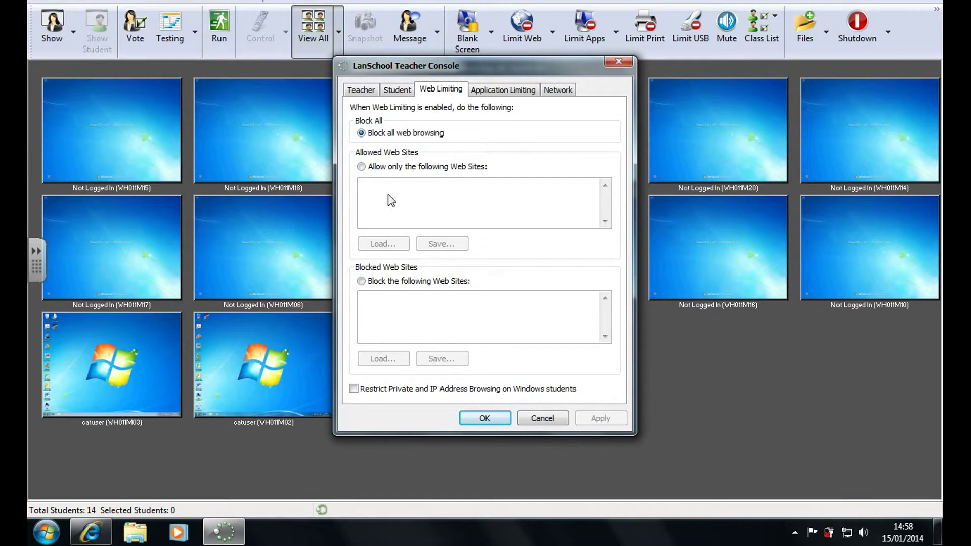
click(361, 282)
click(385, 306)
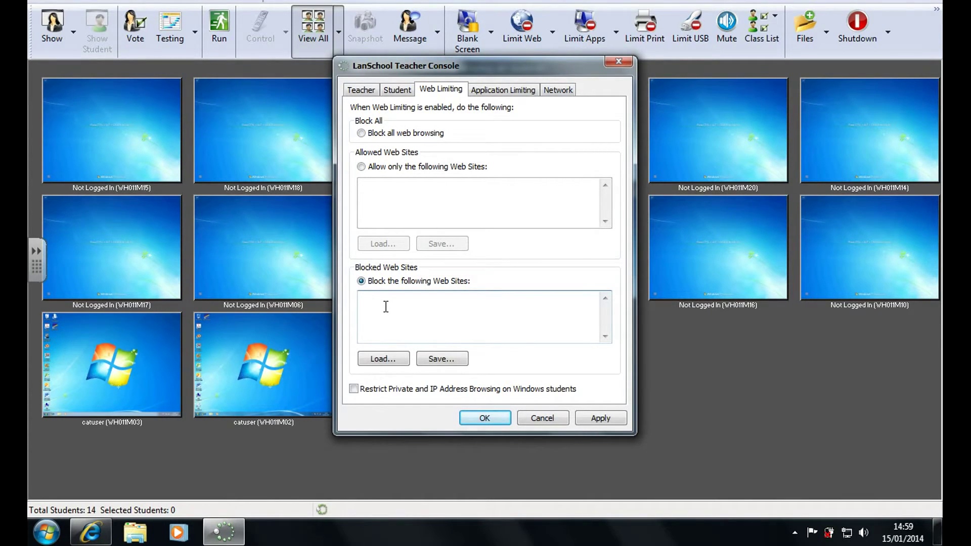
text(*facebook*)
click(483, 415)
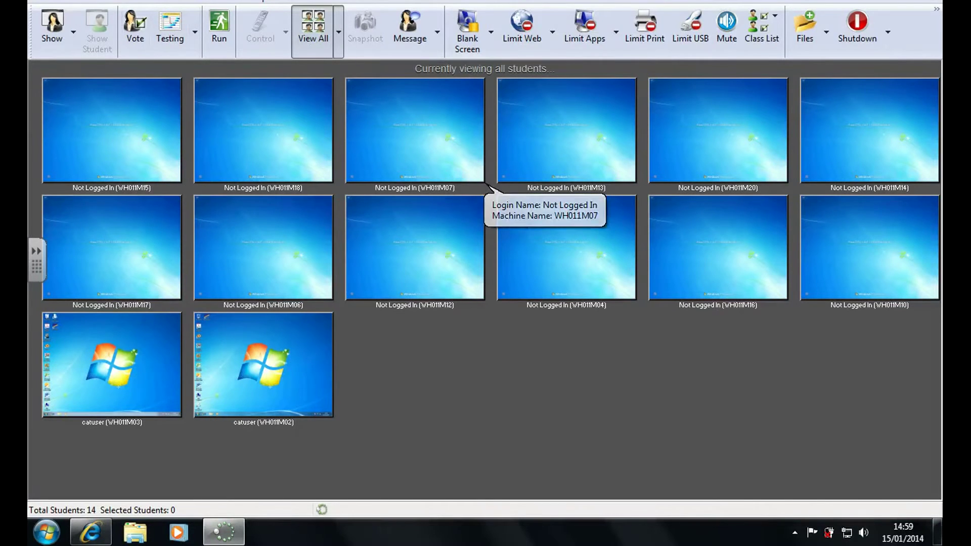
click(513, 25)
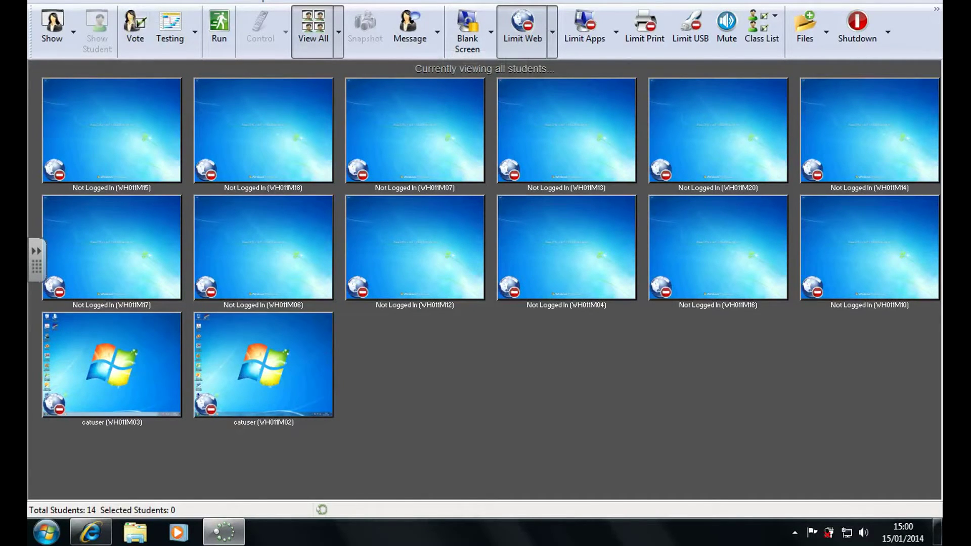
click(522, 25)
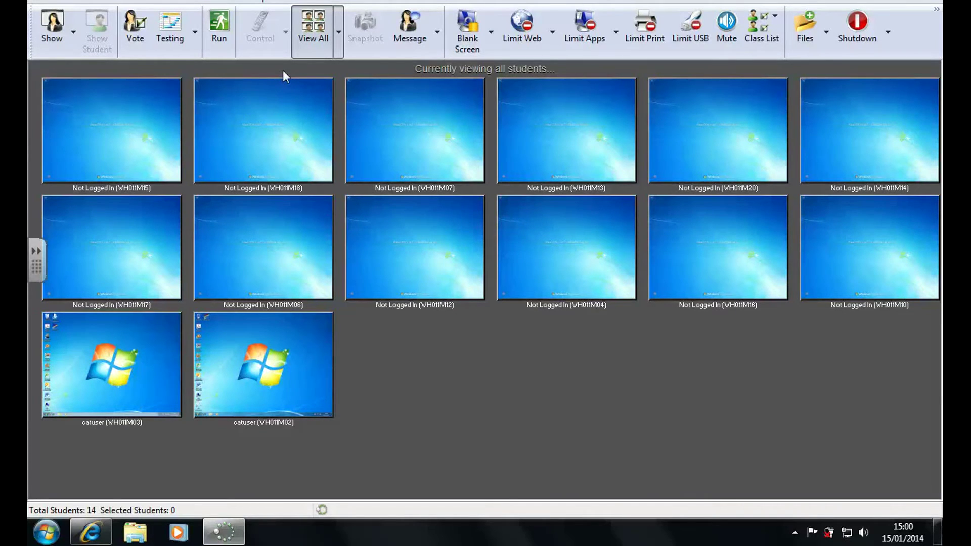
Blank and restore all student screens, then check the 'Eyes to the front of the classroom please...' message.
click(462, 30)
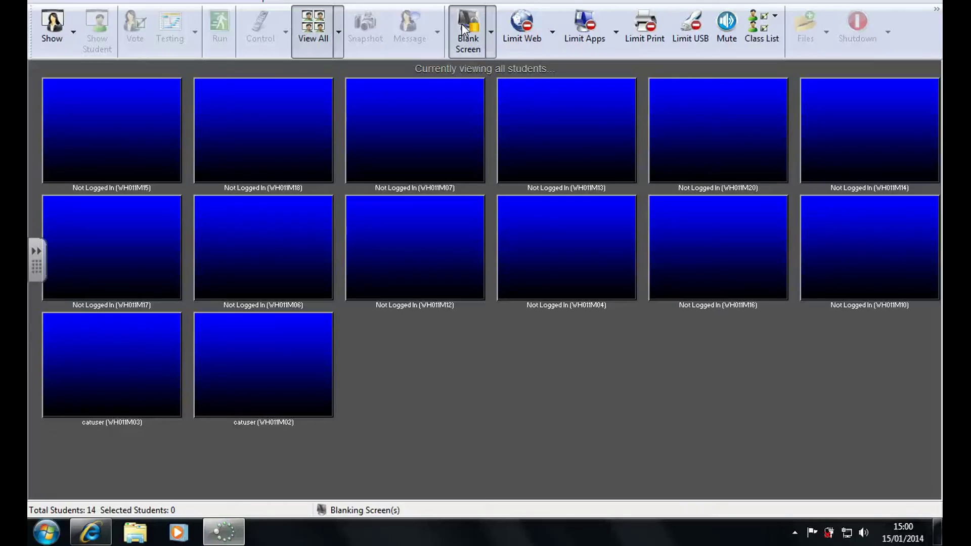
click(462, 31)
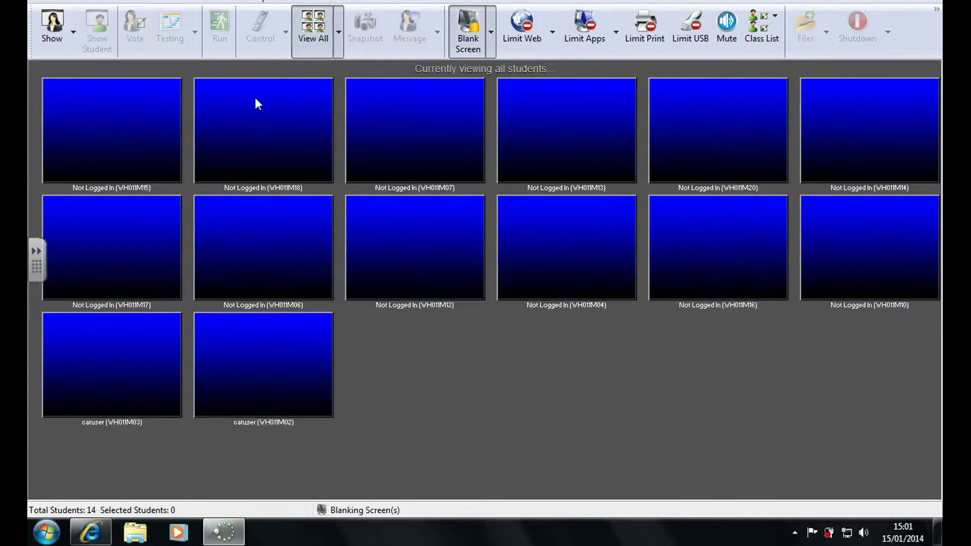
click(461, 28)
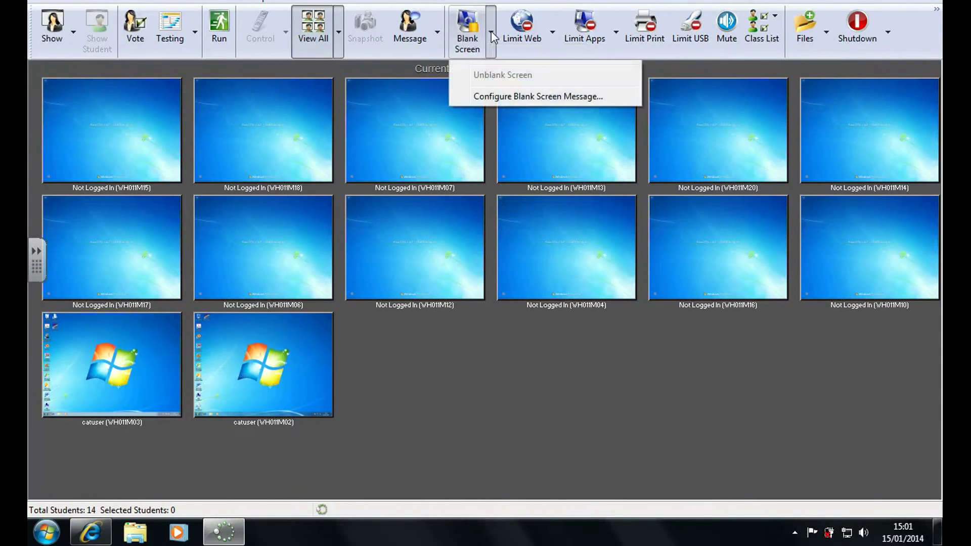
click(497, 95)
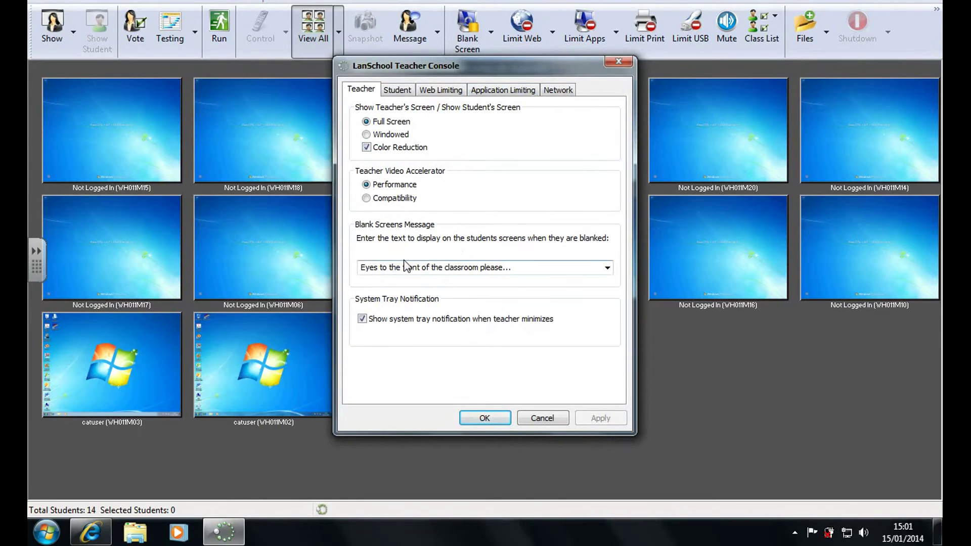
click(544, 413)
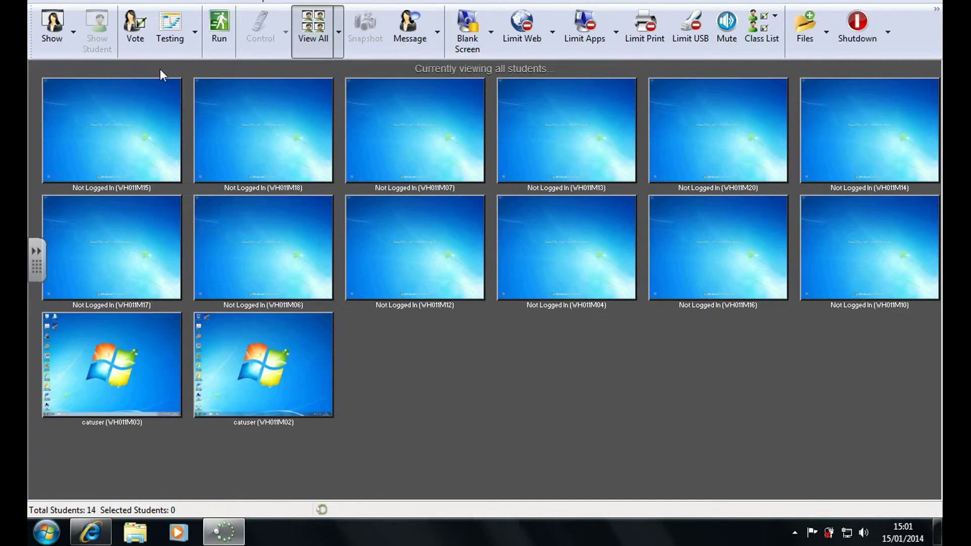
Broadcast the teacher's screen to all students, then restore the console from the tray icon.
click(72, 32)
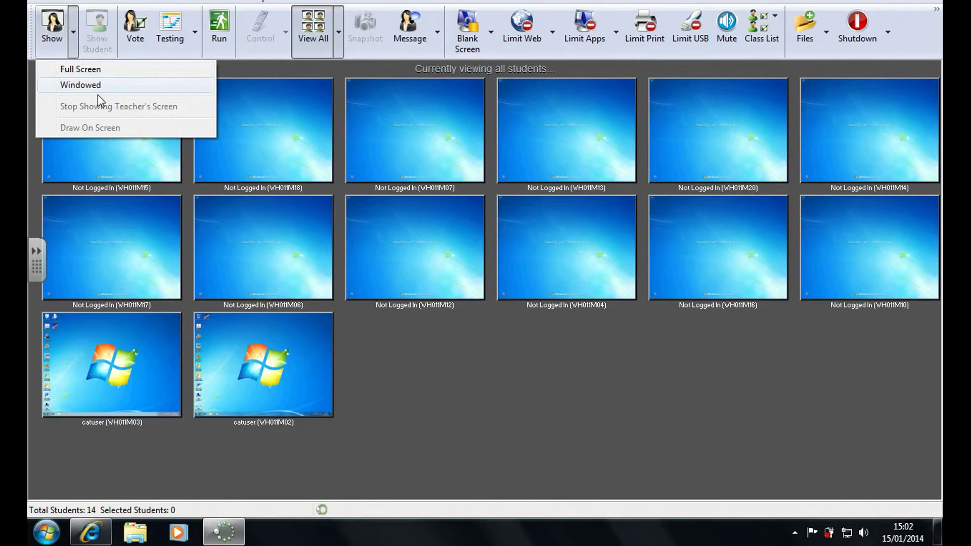
click(72, 24)
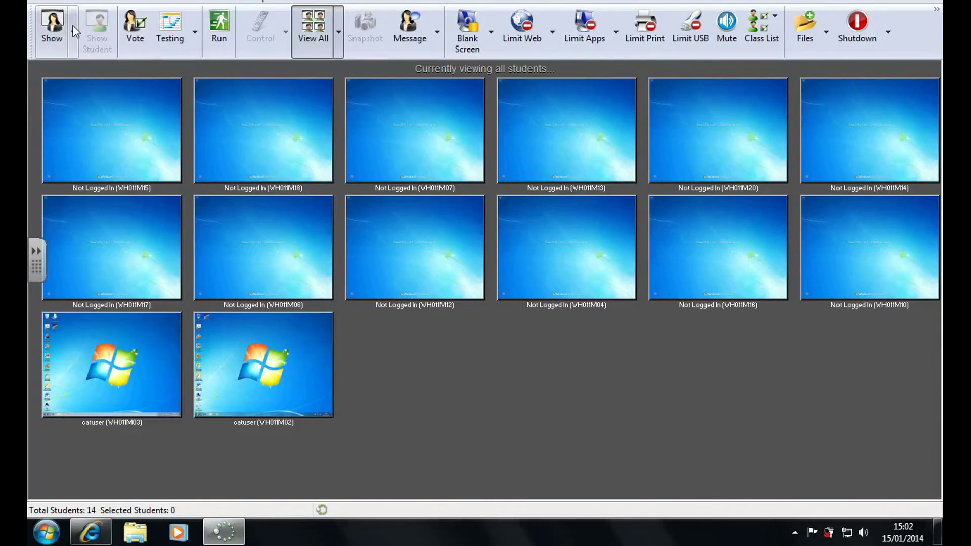
click(73, 32)
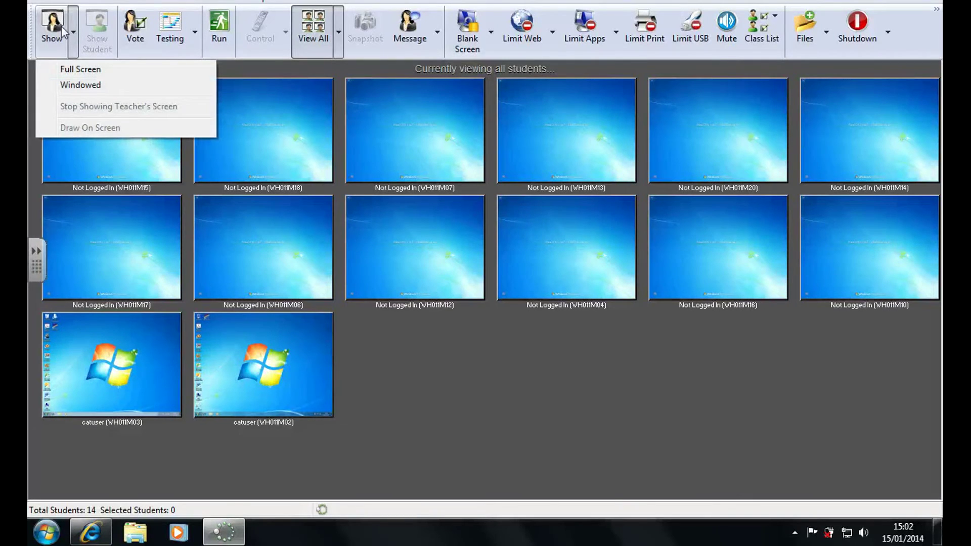
click(61, 27)
click(60, 29)
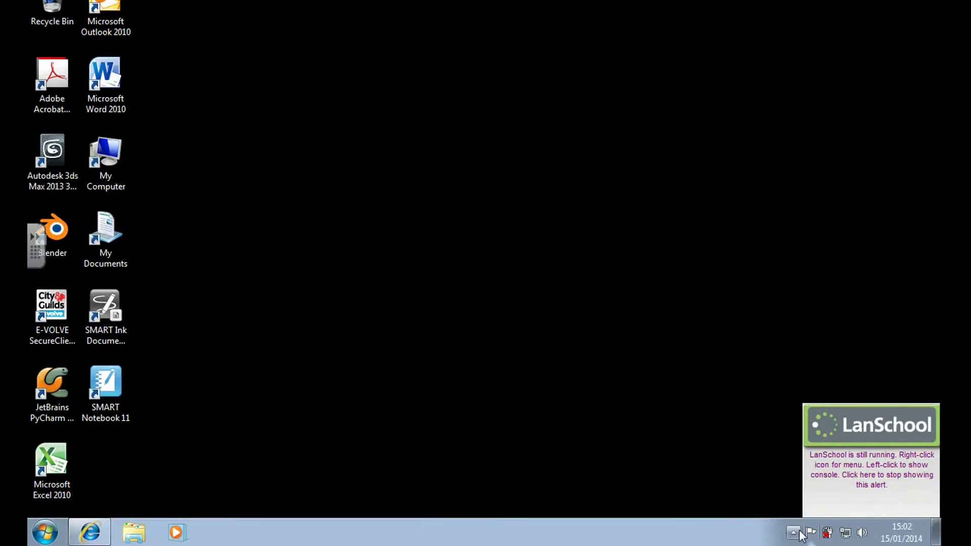
click(793, 532)
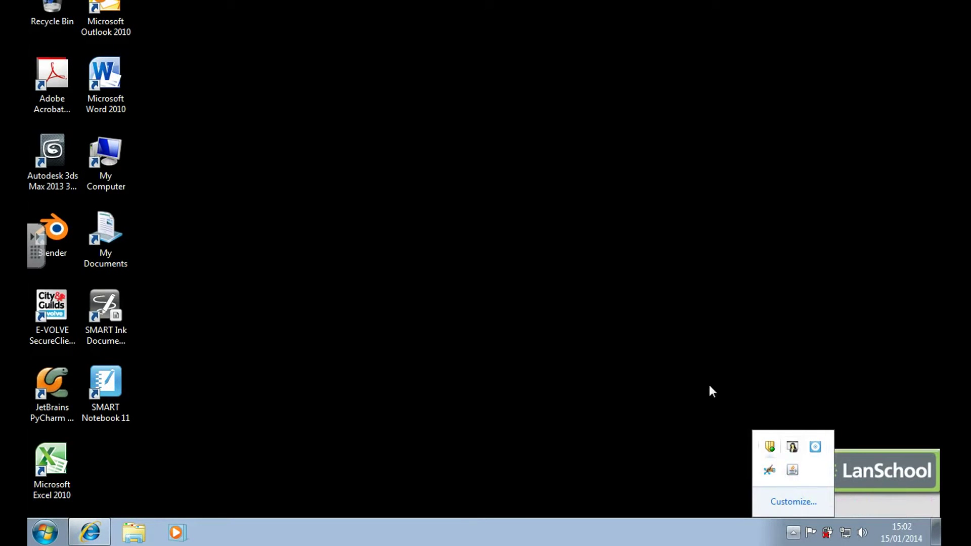
click(643, 338)
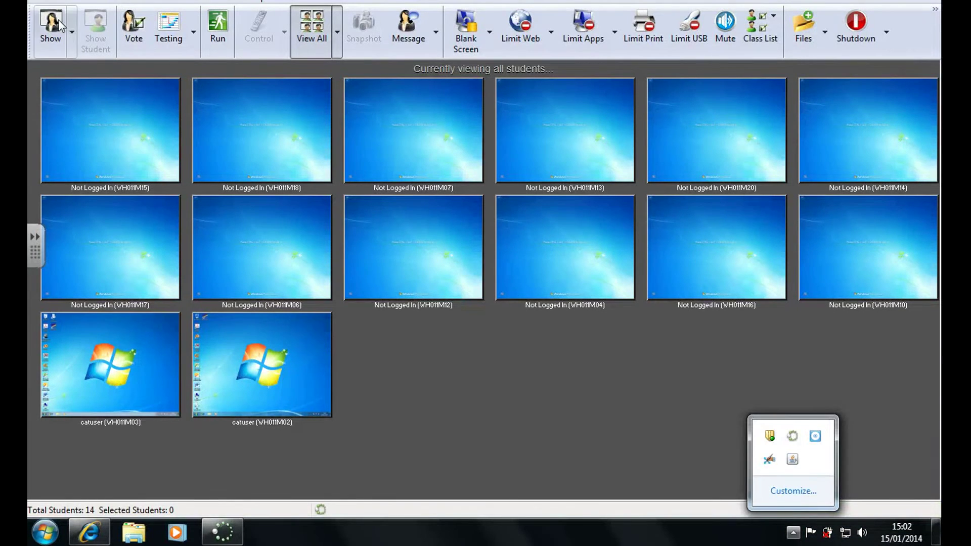
click(91, 31)
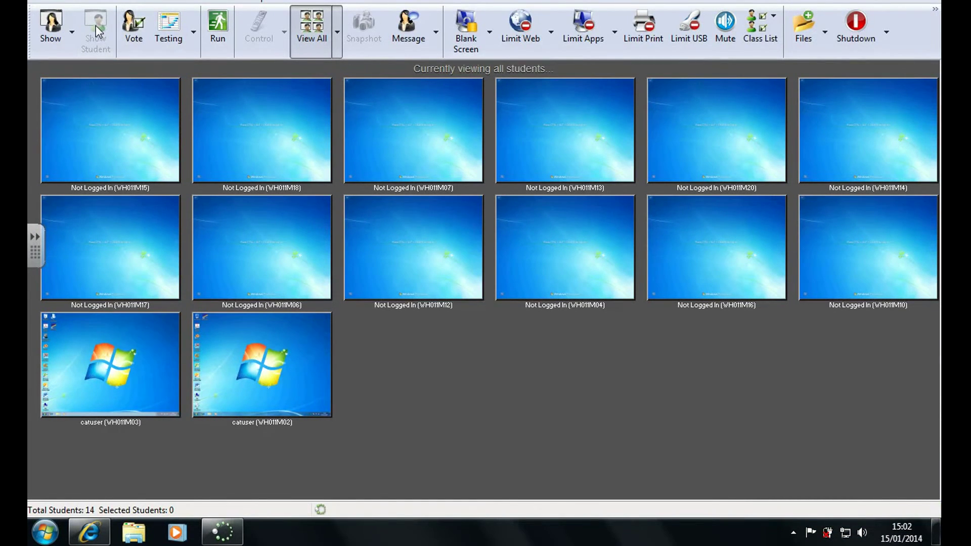
click(125, 334)
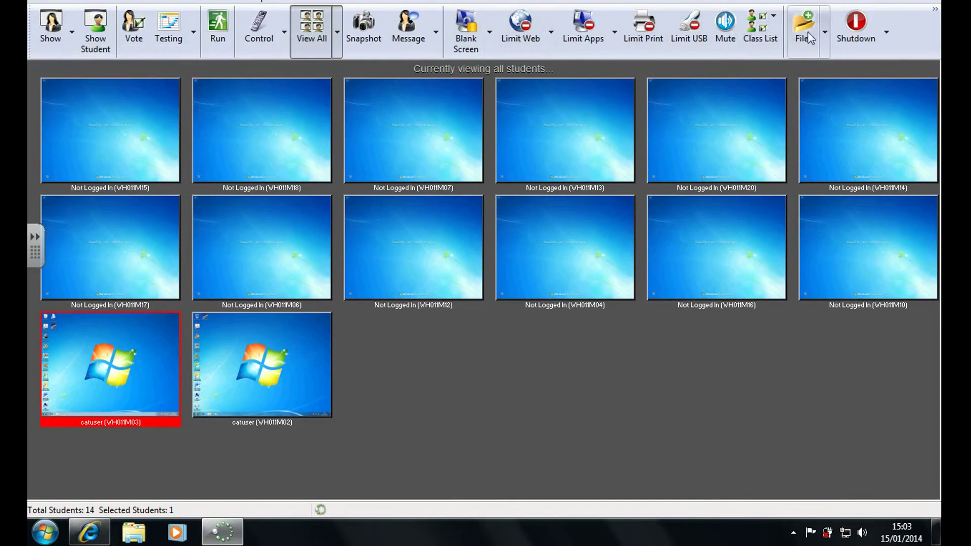
click(887, 32)
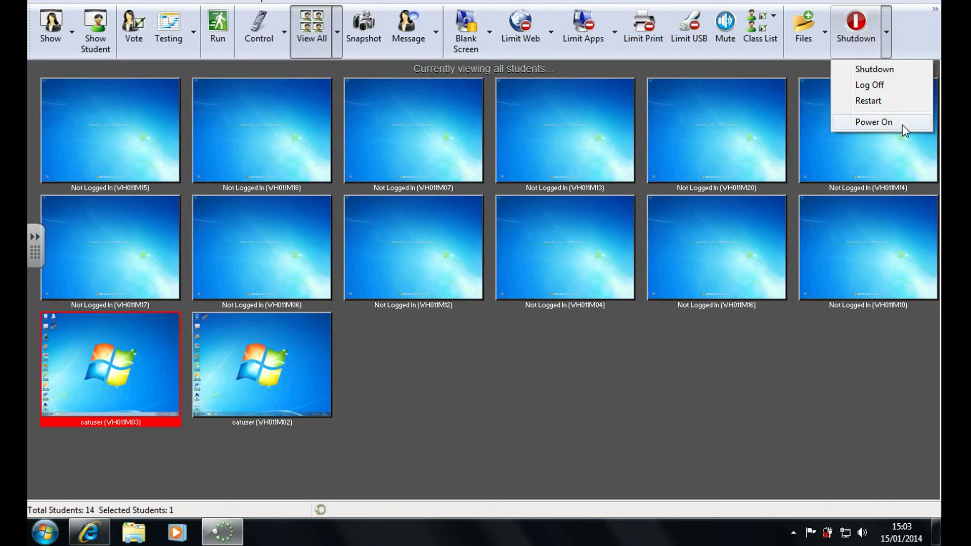
click(885, 33)
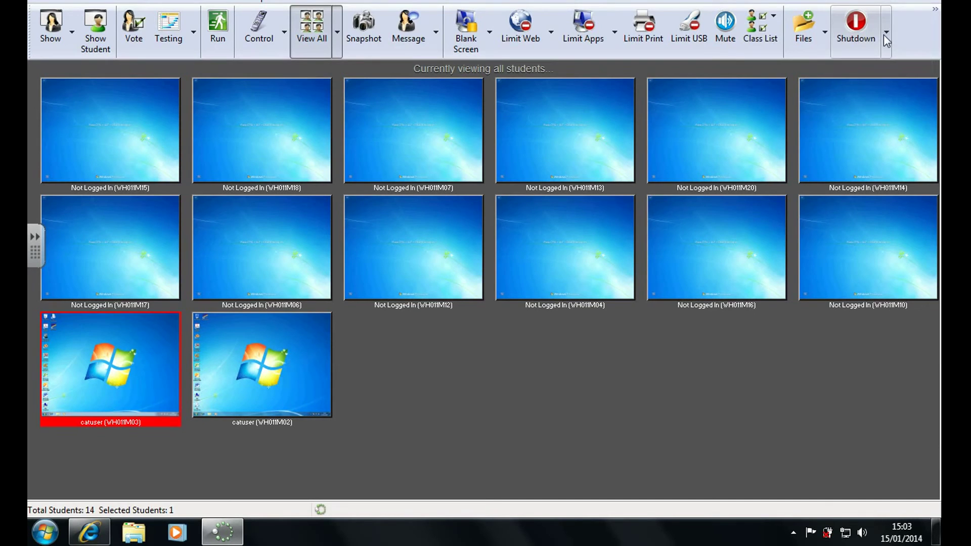
click(663, 347)
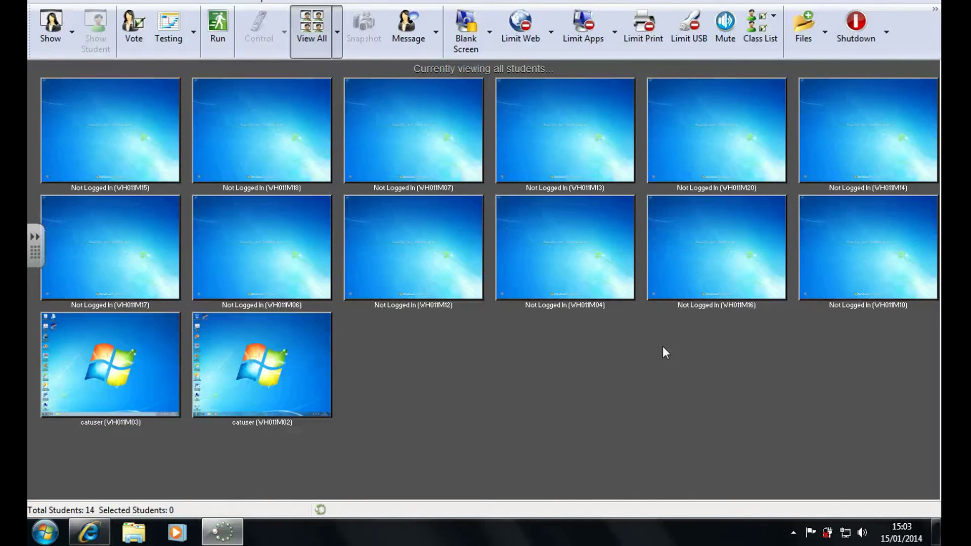
click(886, 32)
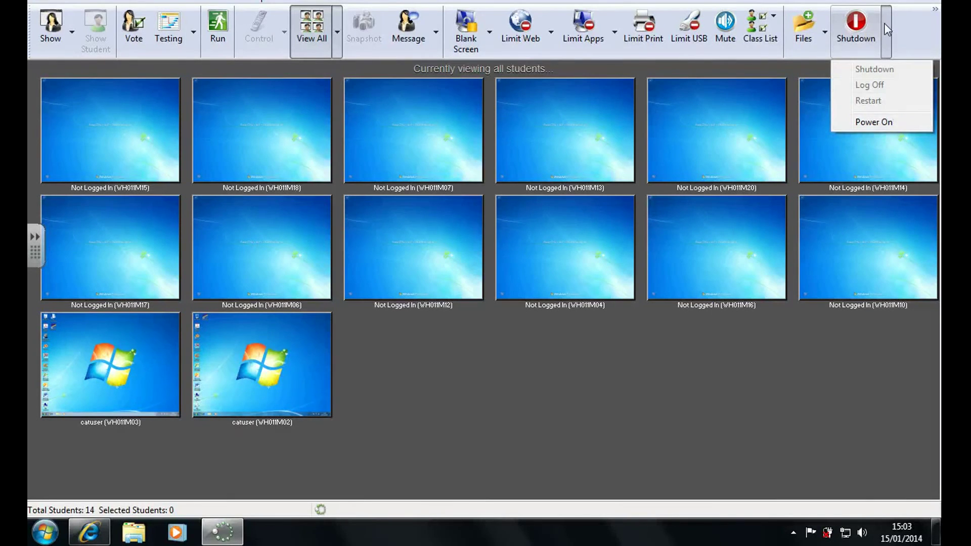
click(881, 37)
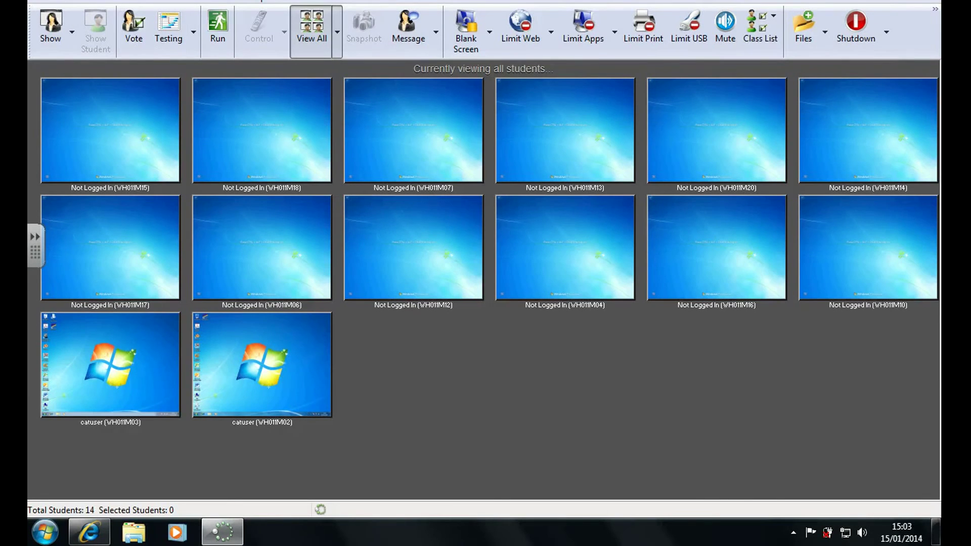
click(140, 38)
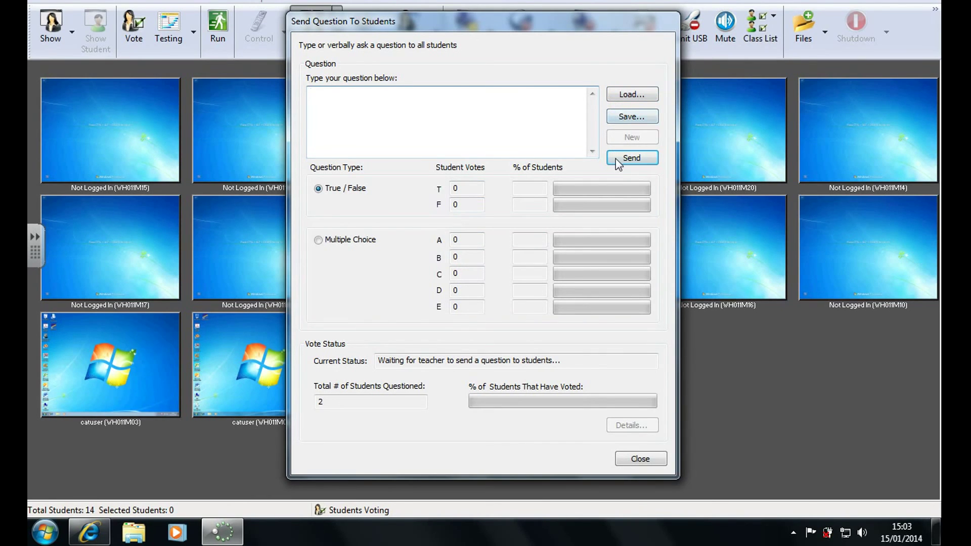
click(637, 458)
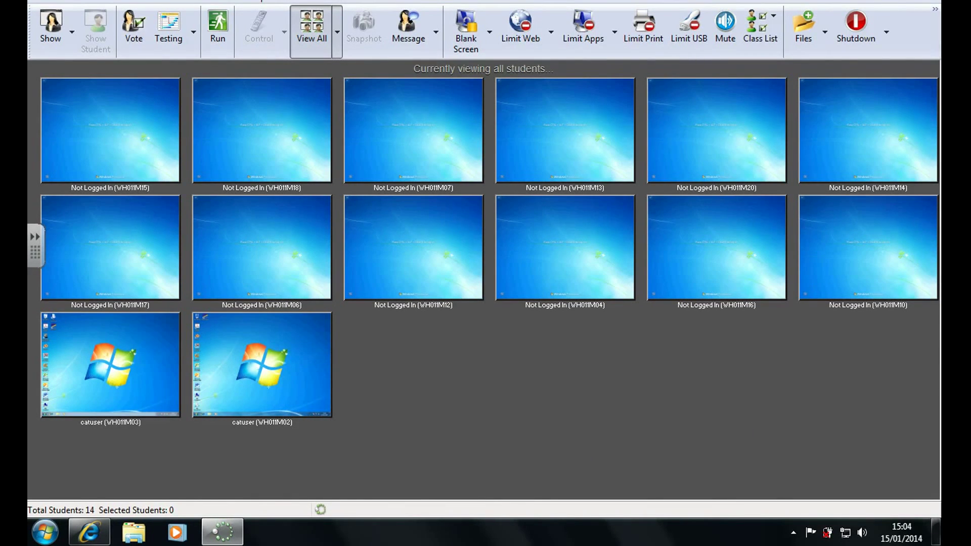
Close the console window, leaving LanSchool running in the background, and expand the hidden tray icons.
click(935, 0)
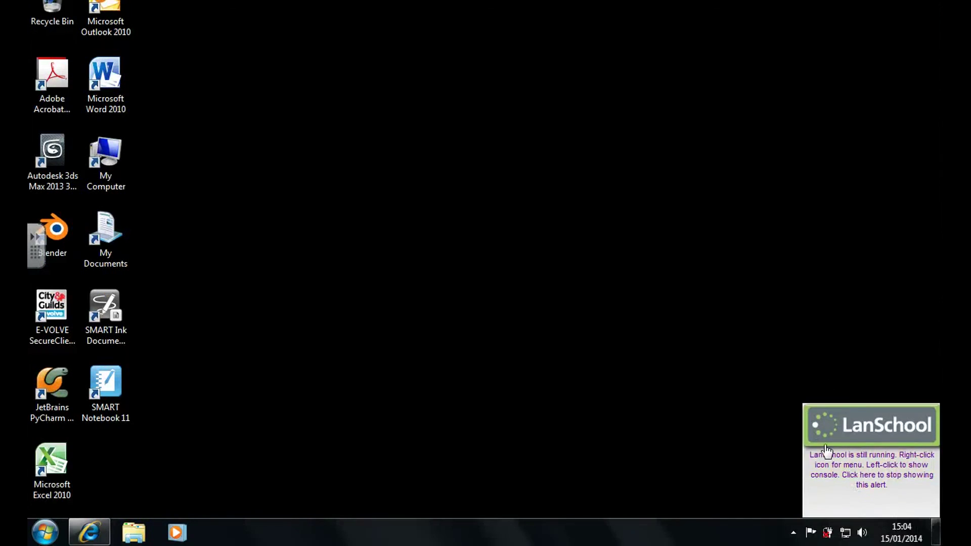
click(793, 533)
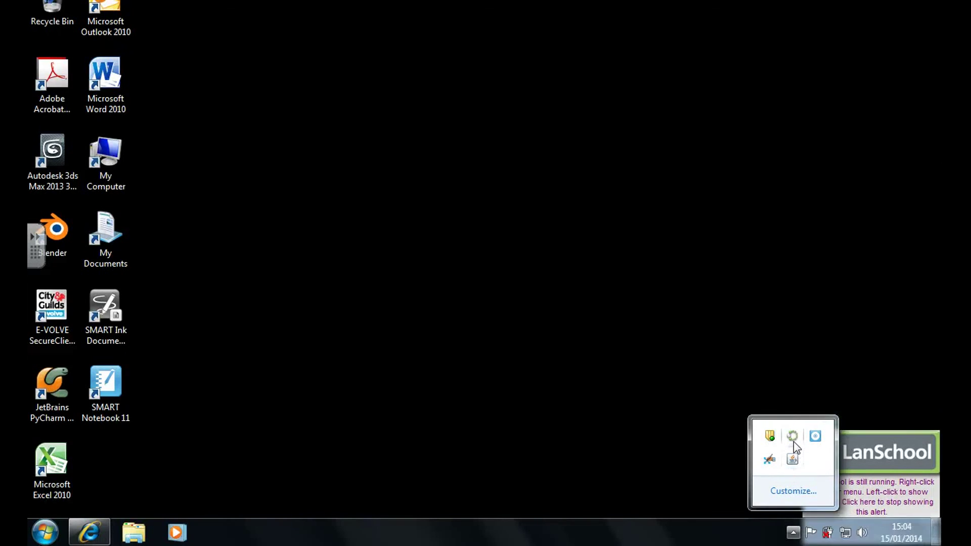